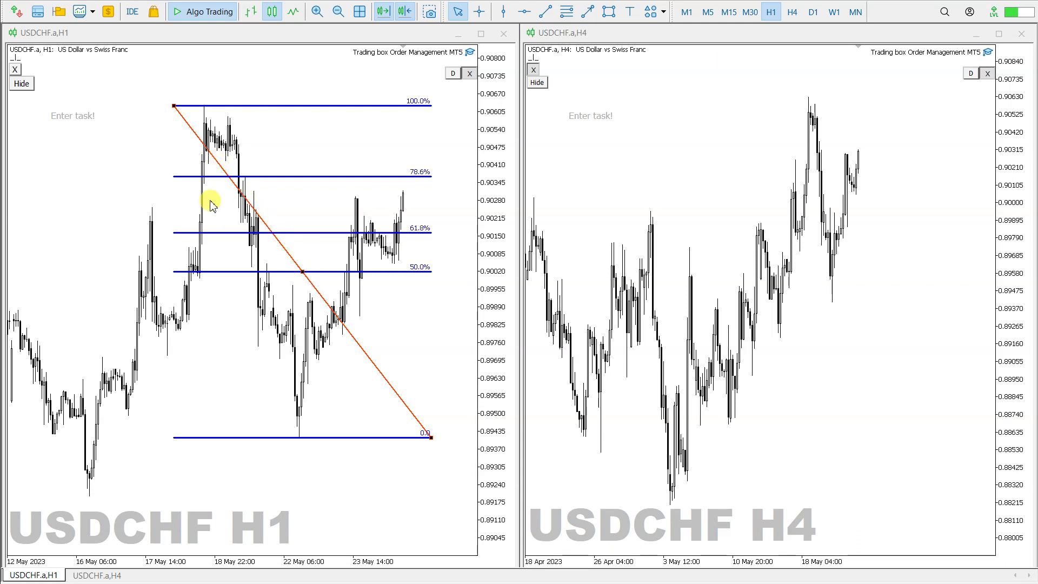
Expand the Trading box panel on the USDCHF H1 chart to reveal its drawing and sync options.
left_click(22, 69)
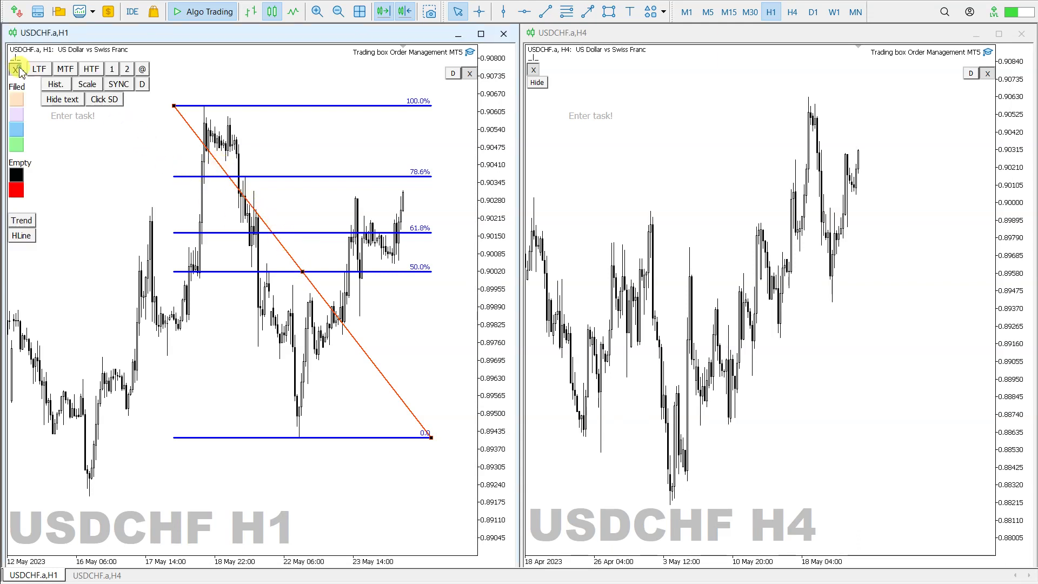
SYNC the H1 Fibonacci onto H4, then drag its 0.0 end left to rescale the levels.
left_click(119, 85)
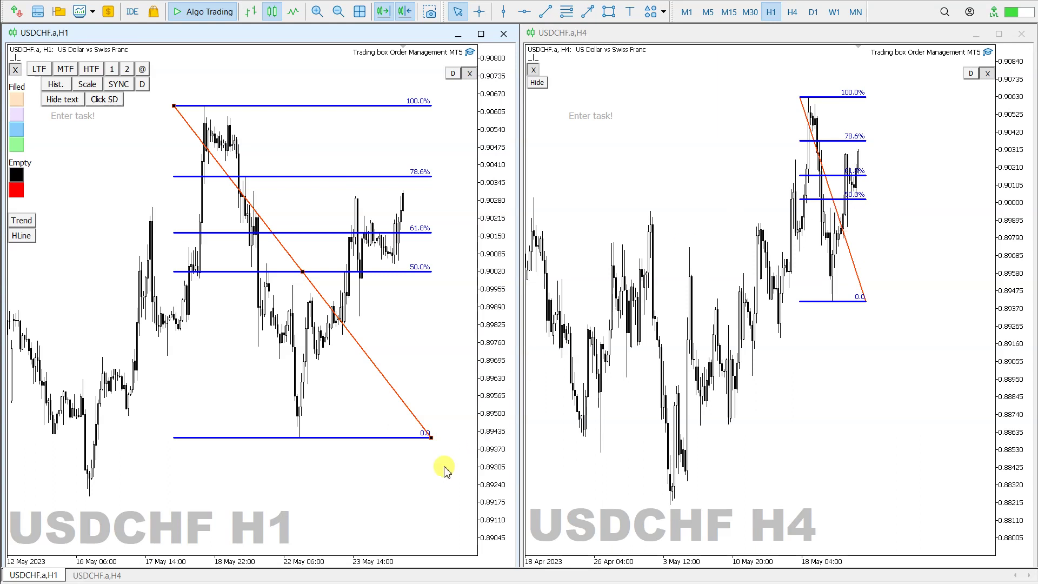
left_click_drag(431, 442, 377, 440)
On the H4 chart, stretch the Fibonacci's 0.0 end lower, then nudge it back up.
left_click(837, 204)
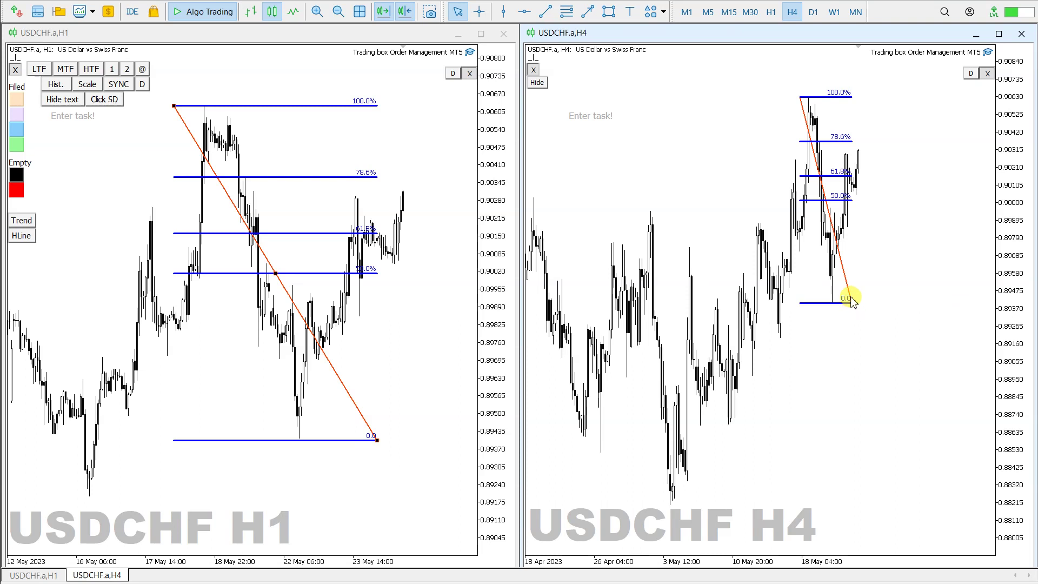
left_click(826, 201)
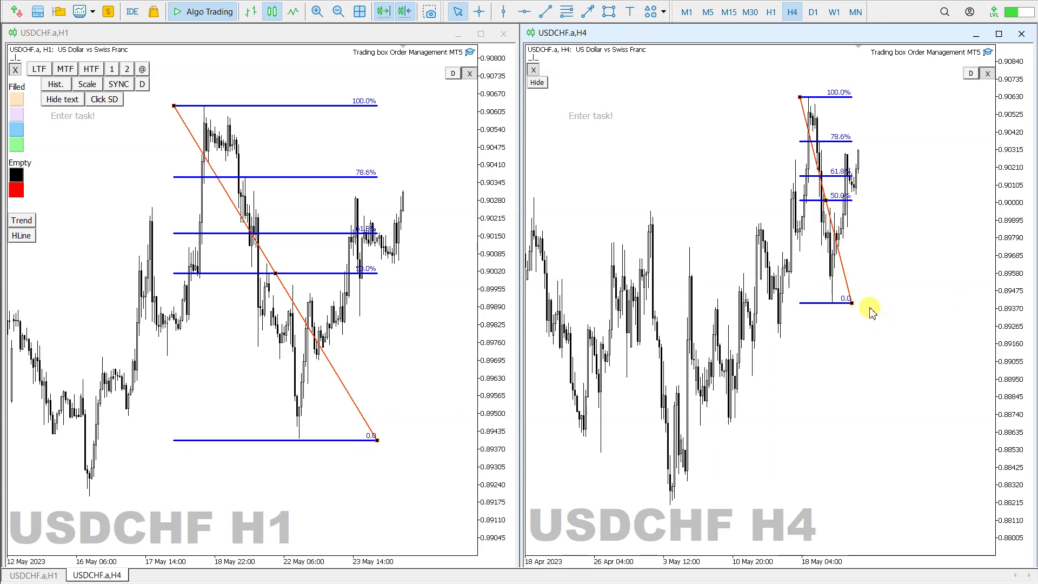
left_click_drag(852, 305, 907, 406)
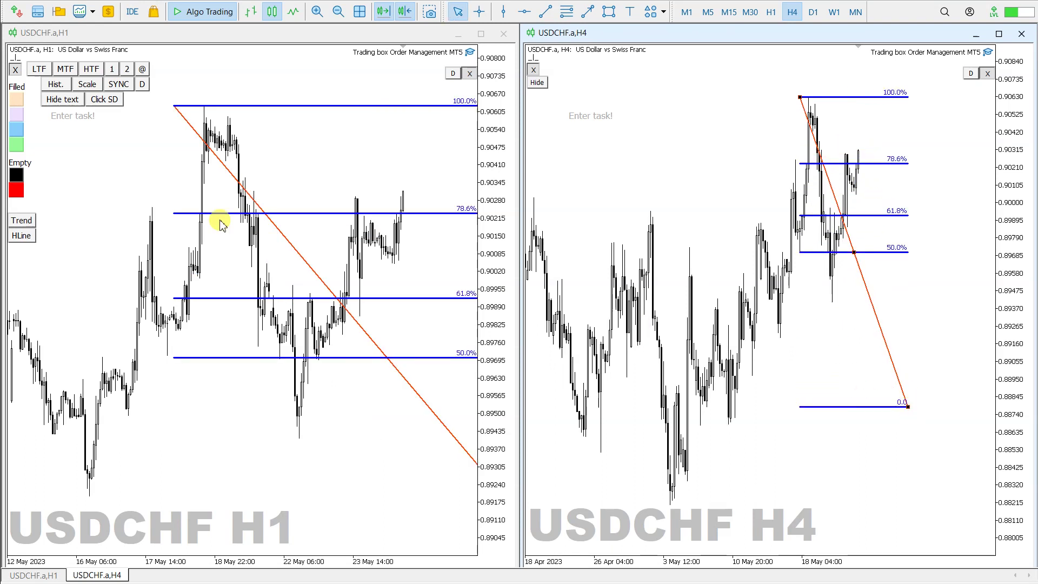
left_click_drag(907, 406, 860, 302)
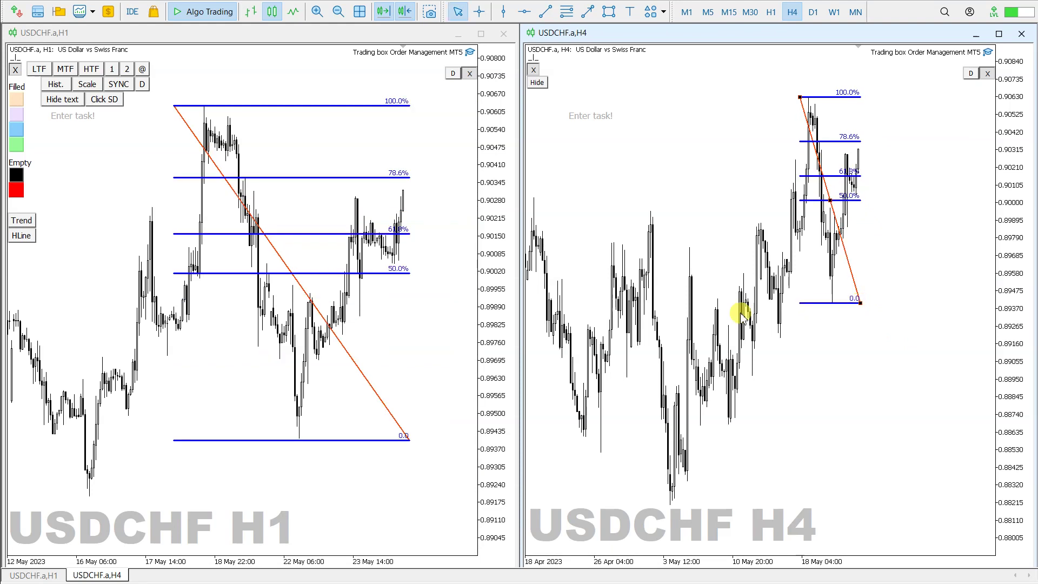
Shift the H1 Fibonacci's 100% and 0.0 anchors slightly right, with H4 following.
left_click(393, 444)
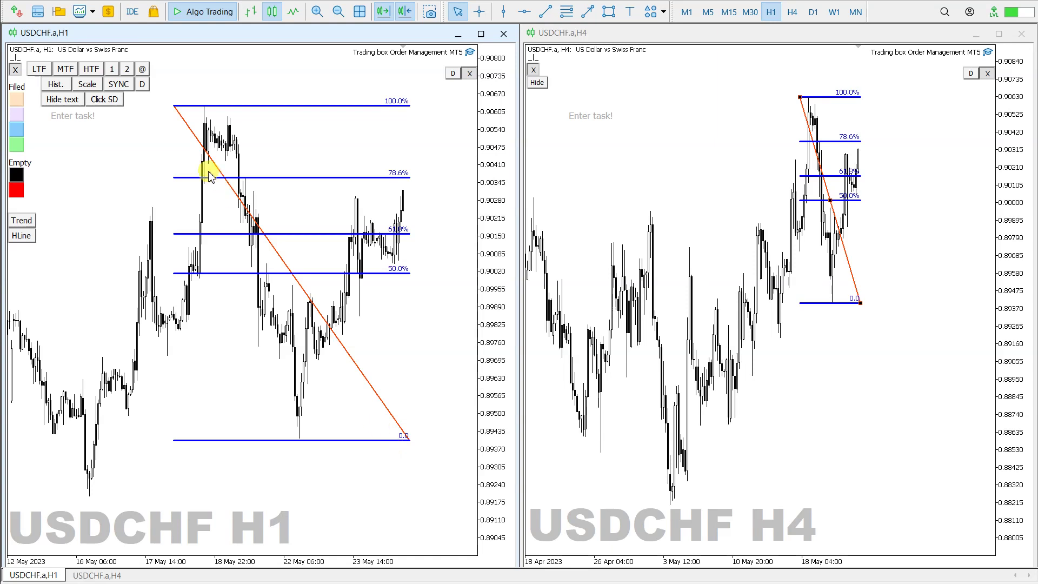
double_click(176, 119)
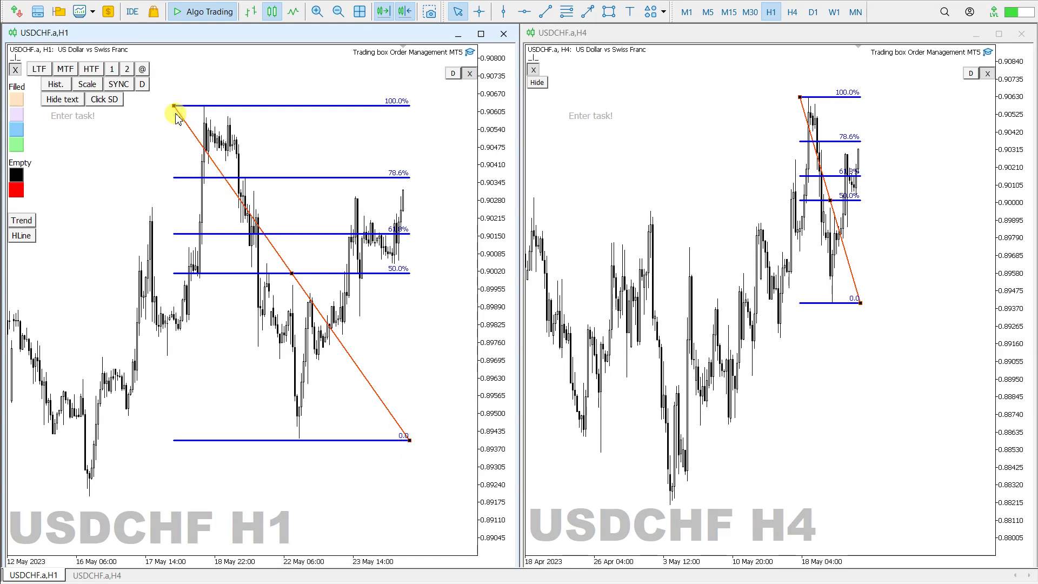
left_click_drag(172, 105, 181, 107)
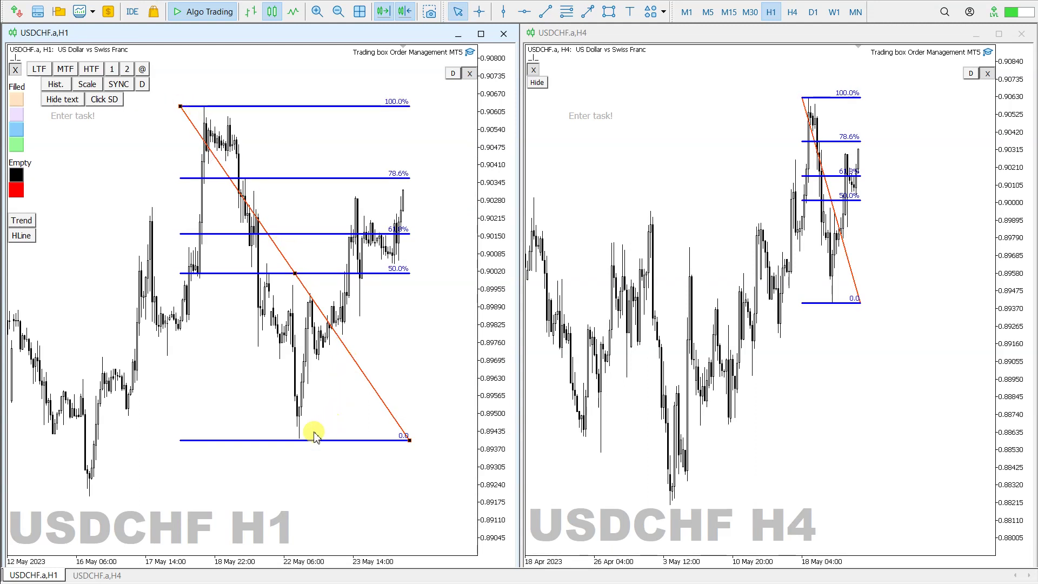
left_click_drag(409, 441, 415, 436)
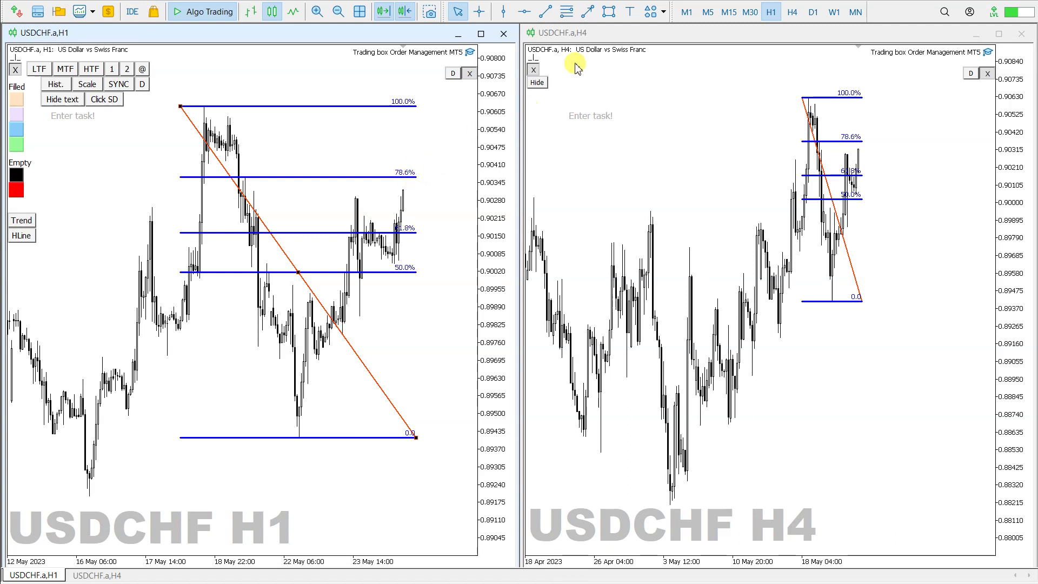
Draw a rectangle zone on H1 and raise its top edge to the 100% level.
left_click(611, 12)
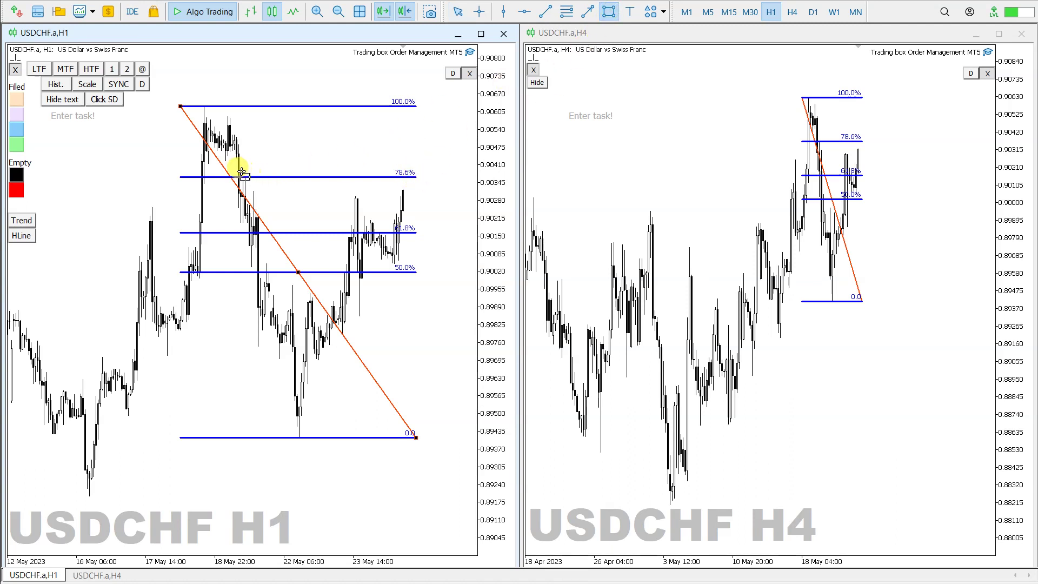
mouse_move(233, 163)
left_mouse_down()
mouse_move(301, 177)
mouse_move(454, 169)
mouse_move(475, 176)
mouse_move(466, 186)
left_mouse_up()
left_click_drag(233, 164, 228, 107)
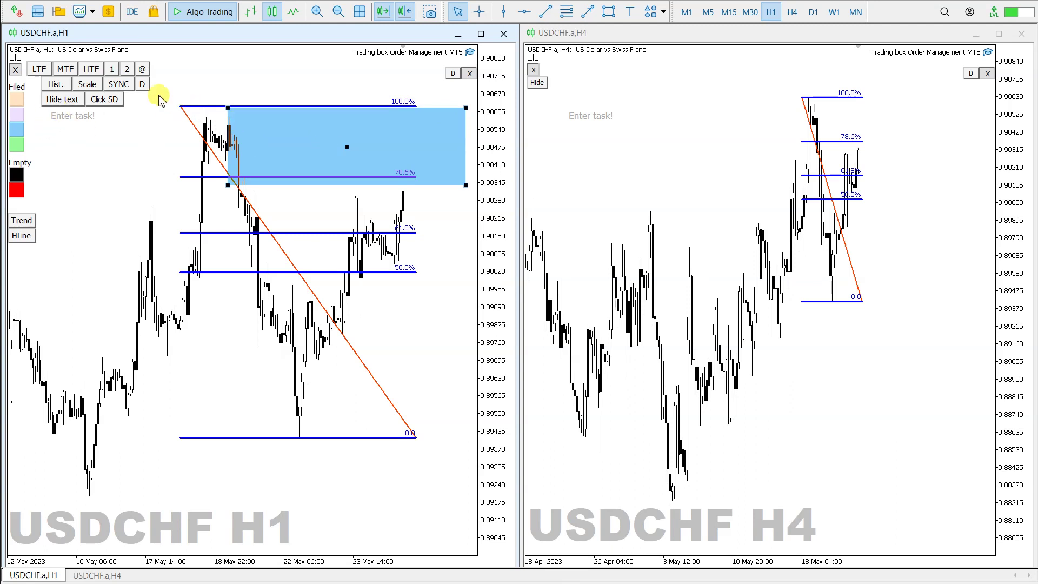
Copy the rectangle to H4 with Click SD, widening it right on H4 and left on H1.
left_click(105, 99)
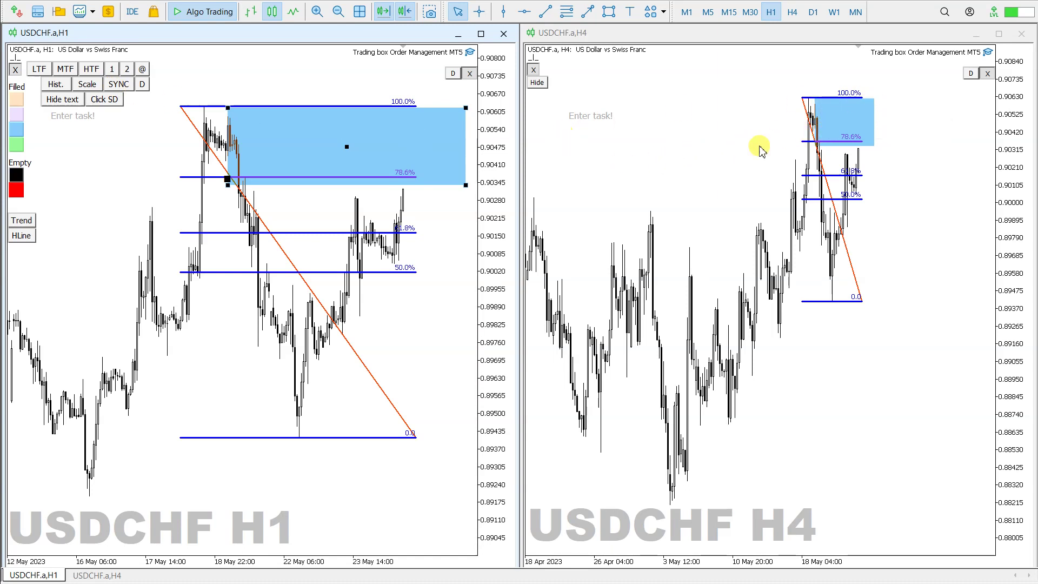
left_click(875, 145)
left_click_drag(876, 145, 906, 134)
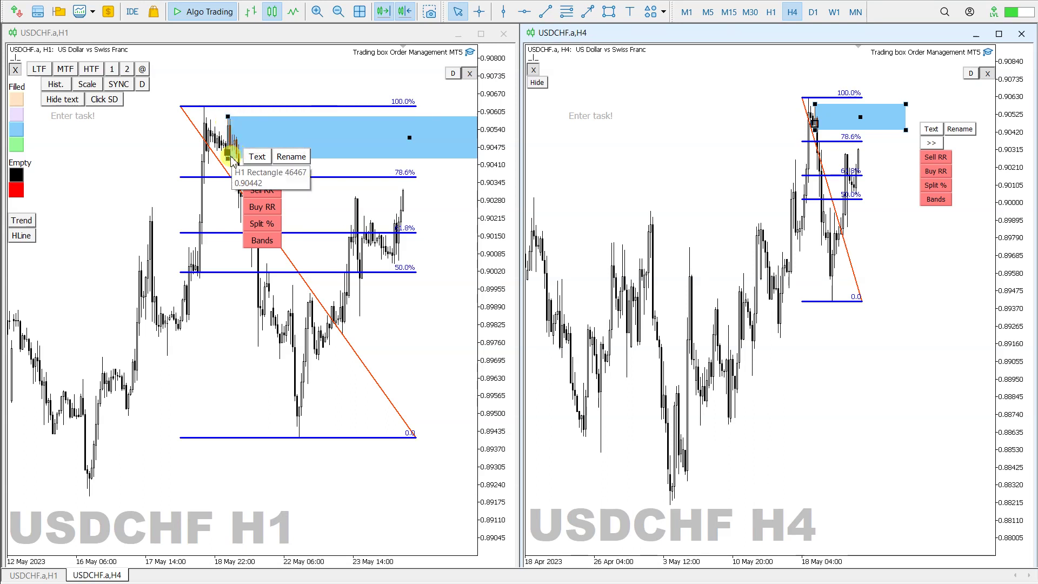
left_click_drag(228, 159, 151, 157)
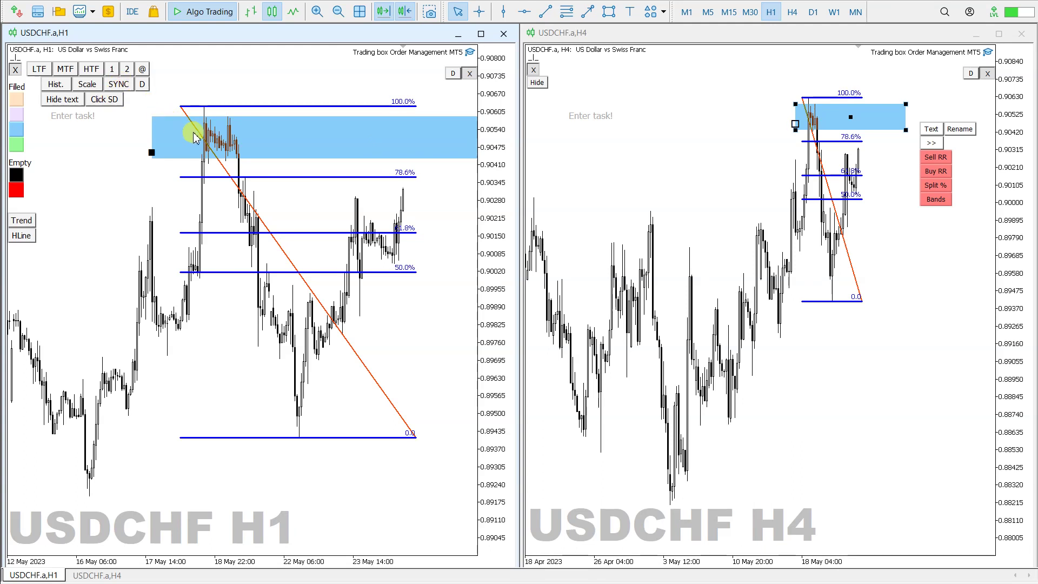
Draw a near-horizontal trendline near 0.8970 on H1, extended to the chart's right edge.
left_click(547, 12)
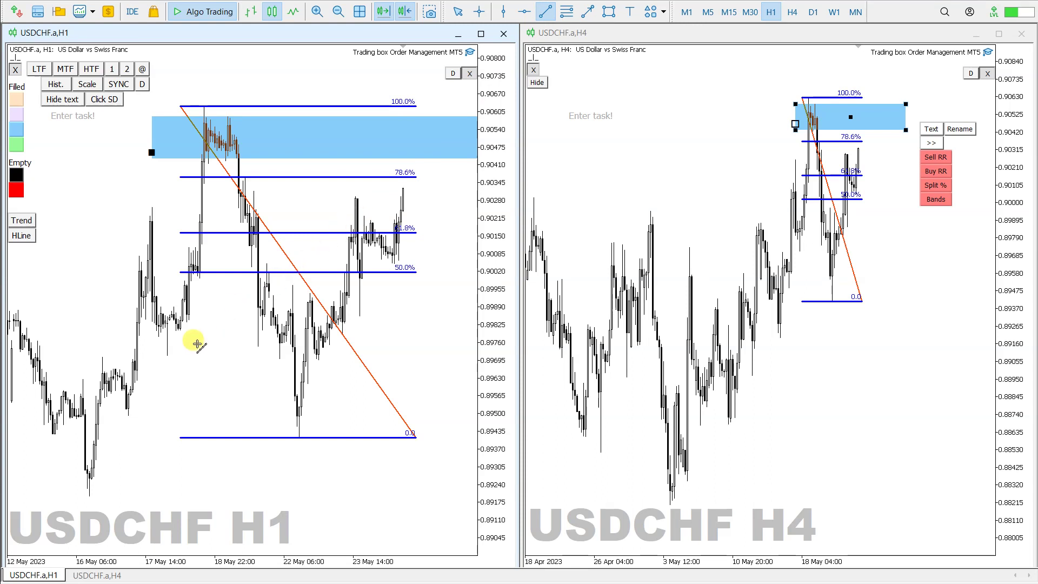
left_click_drag(168, 355, 391, 352)
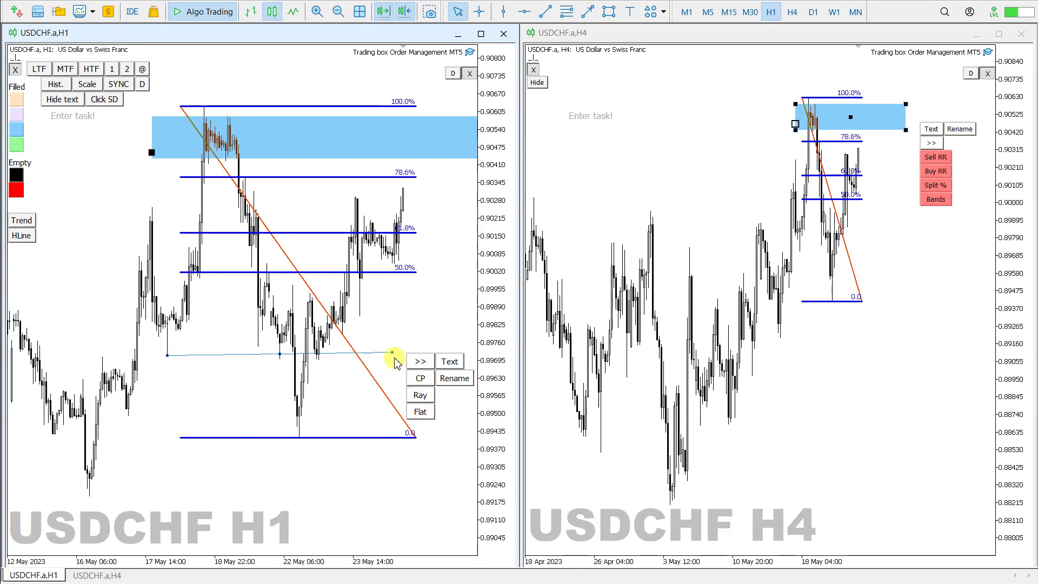
left_click_drag(392, 352, 443, 350)
left_click(420, 366)
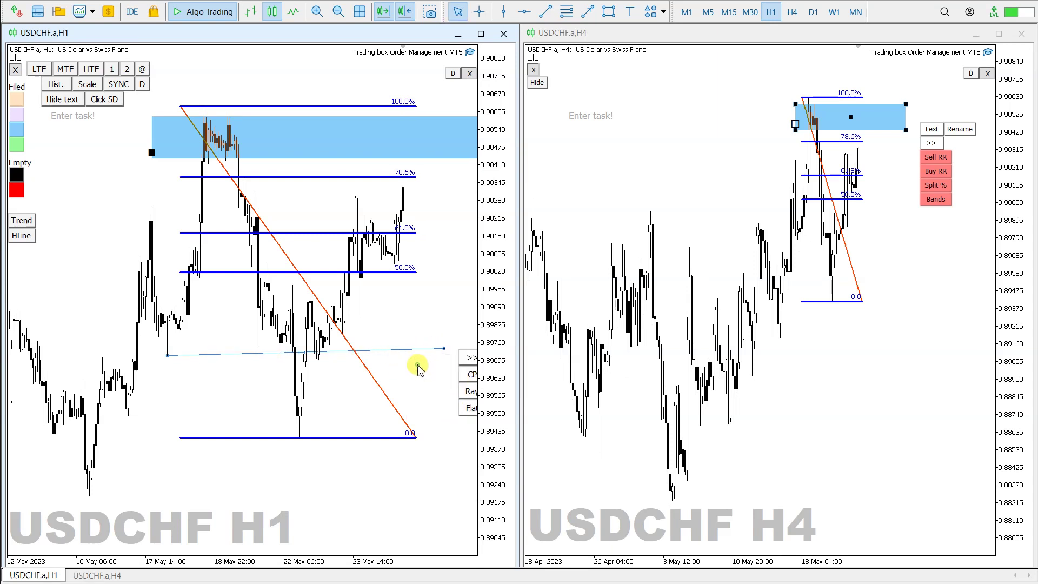
left_click(470, 359)
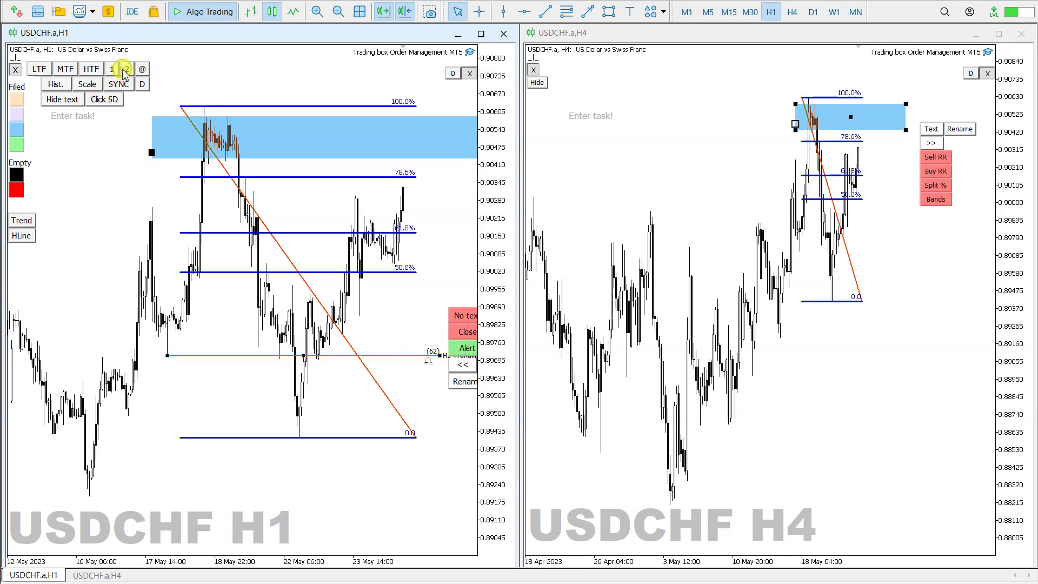
Set an alert on the line so it turns red, and select its mirrored copy on H4.
left_click(18, 191)
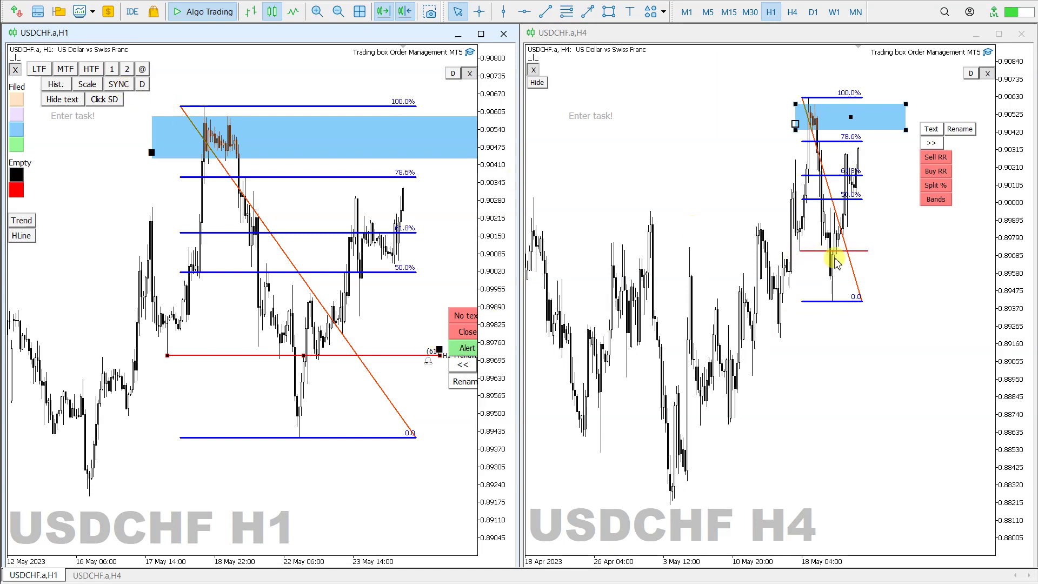
left_click(805, 342)
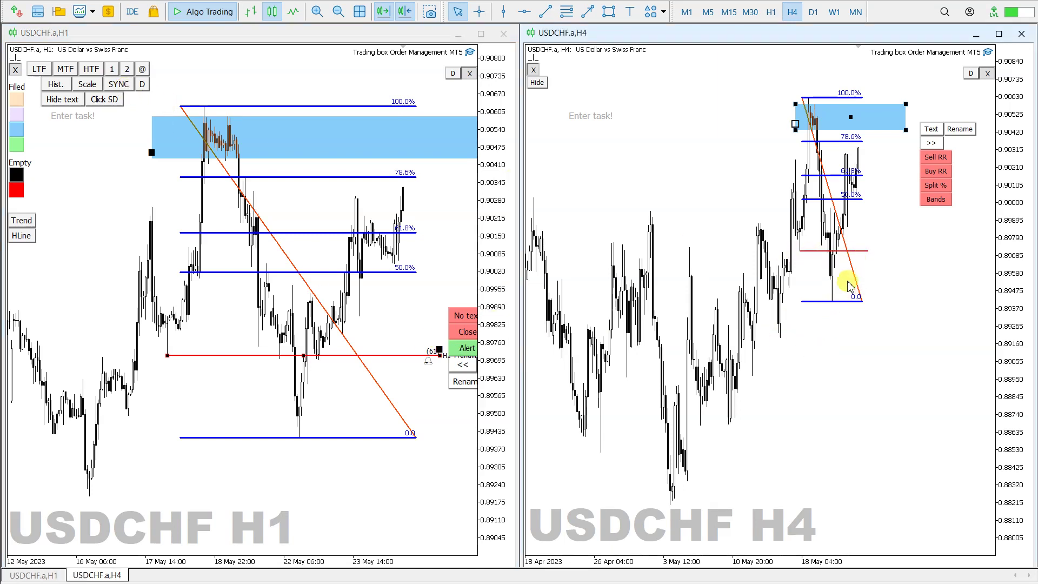
left_click(867, 251)
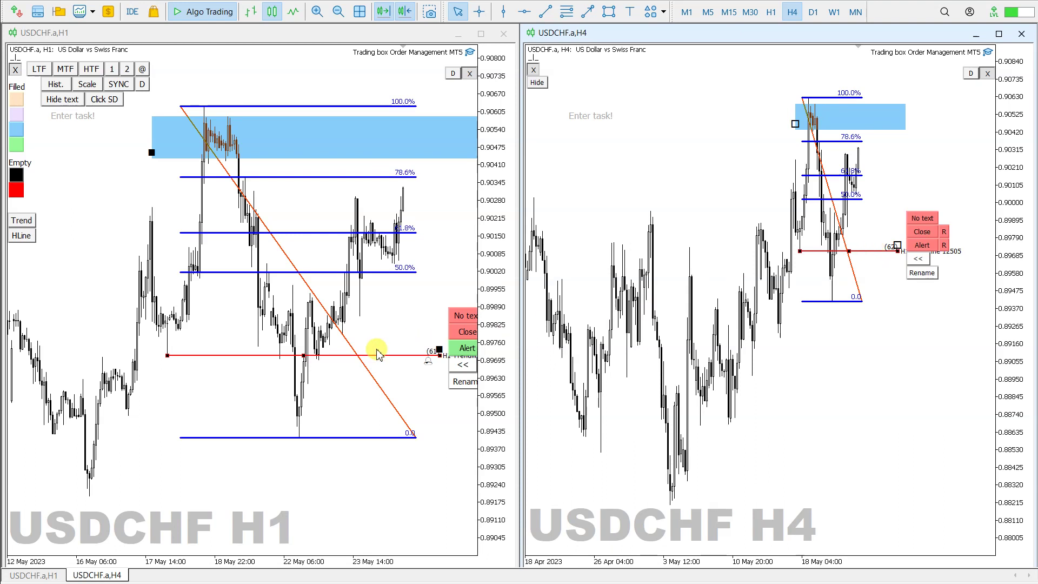
Delete the red horizontal line, then move the H1 Fibonacci down-left to start near 17 May 14:00.
left_click(305, 360)
right_click(297, 351)
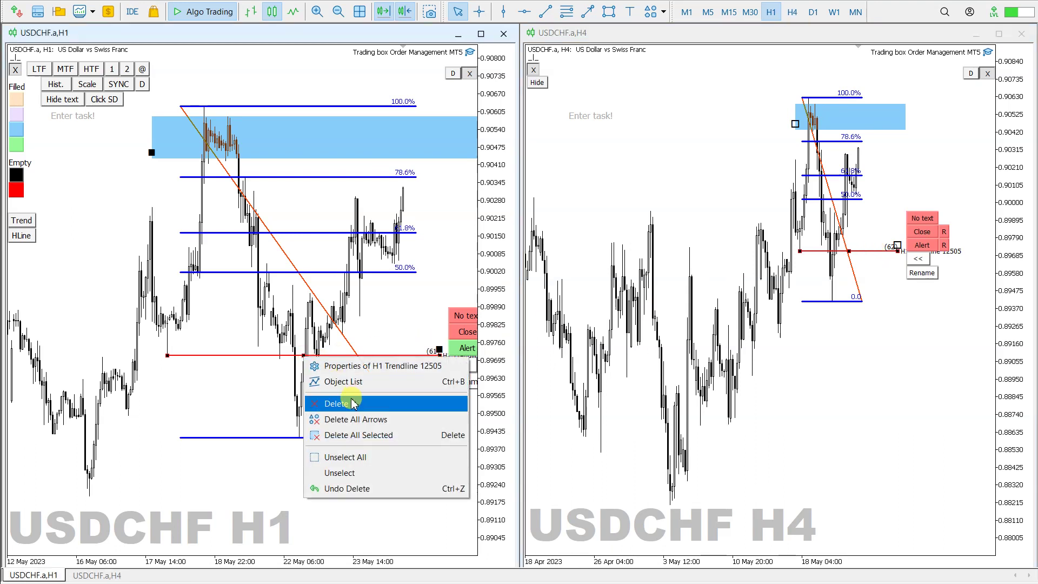
left_click(348, 402)
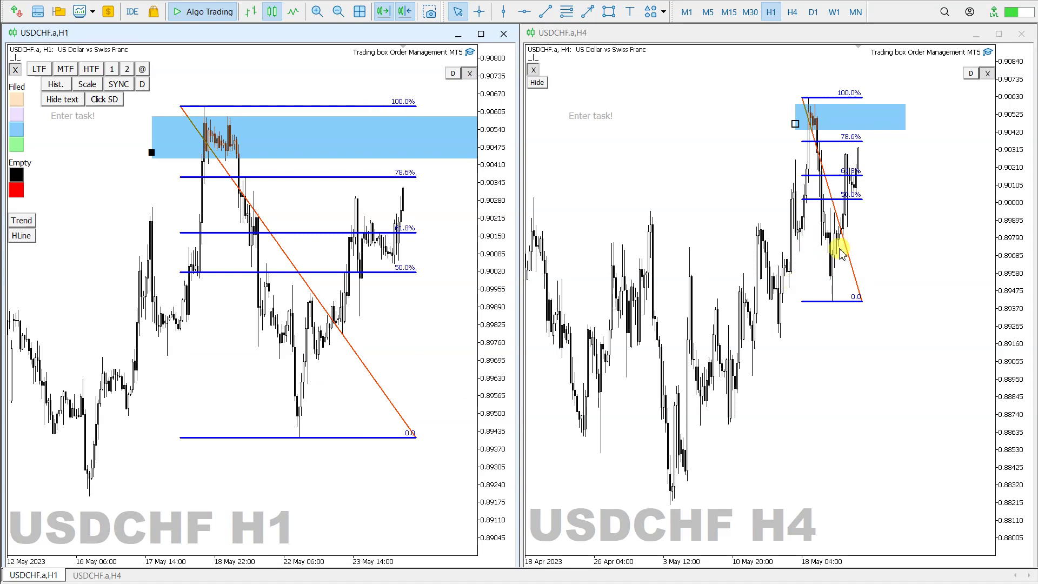
double_click(281, 247)
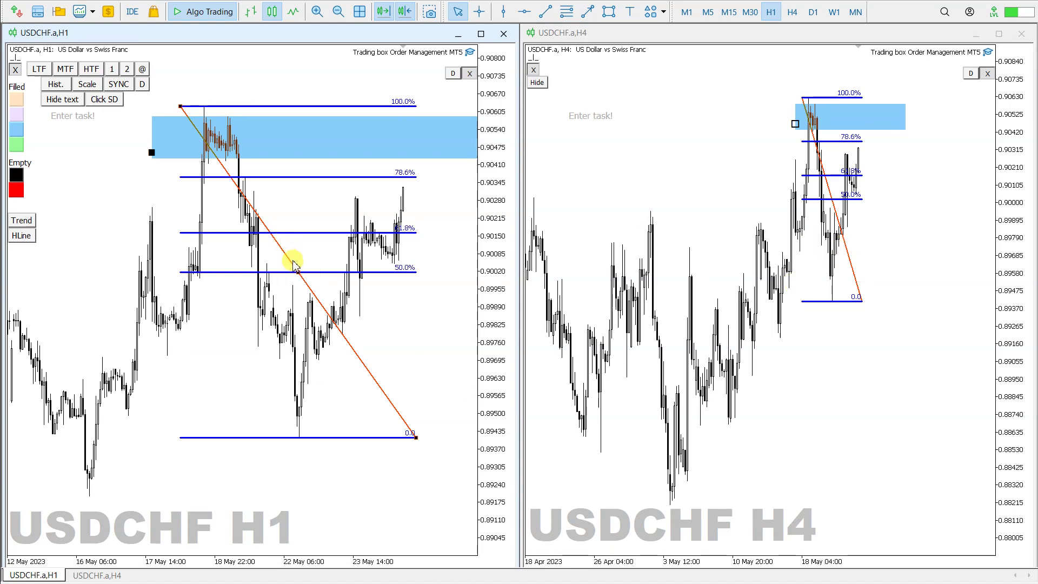
left_click_drag(296, 271, 267, 275)
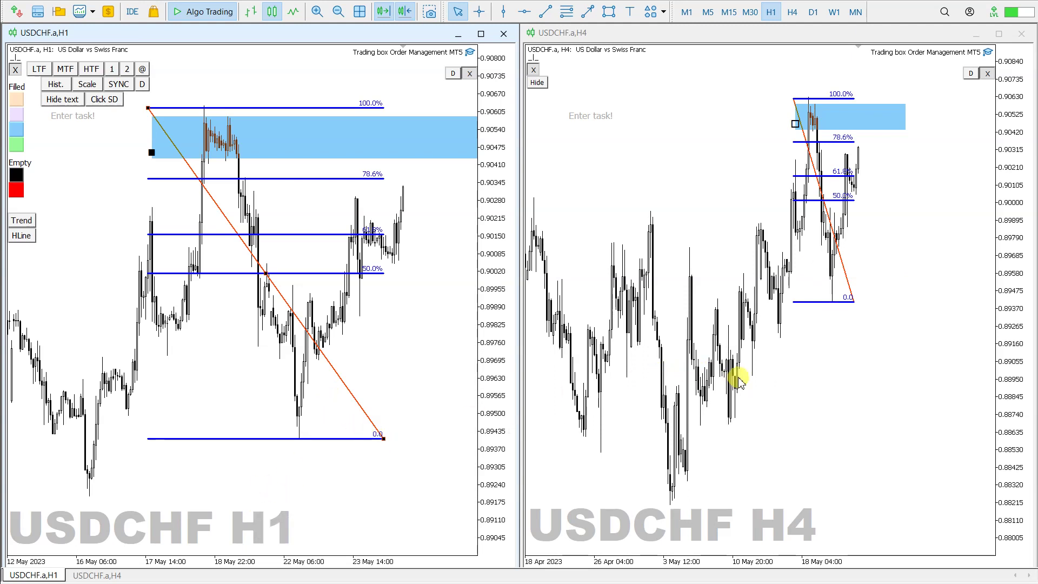
Delete the Fibonacci retracement from both the H1 and H4 charts.
left_click(852, 290)
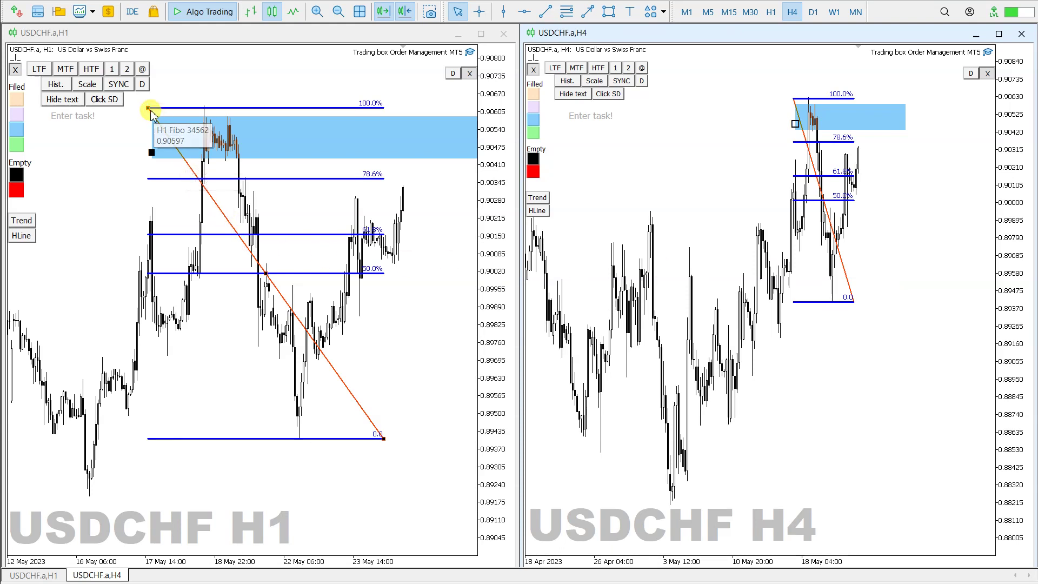
right_click(147, 108)
left_click(163, 153)
Delete the blue rectangle zone from both charts.
double_click(367, 143)
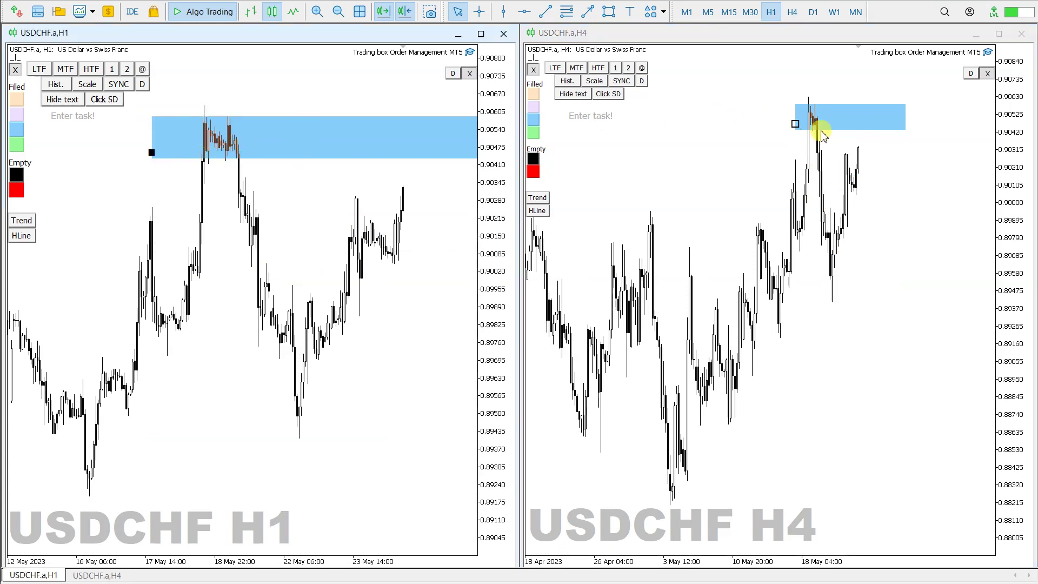
right_click(155, 115)
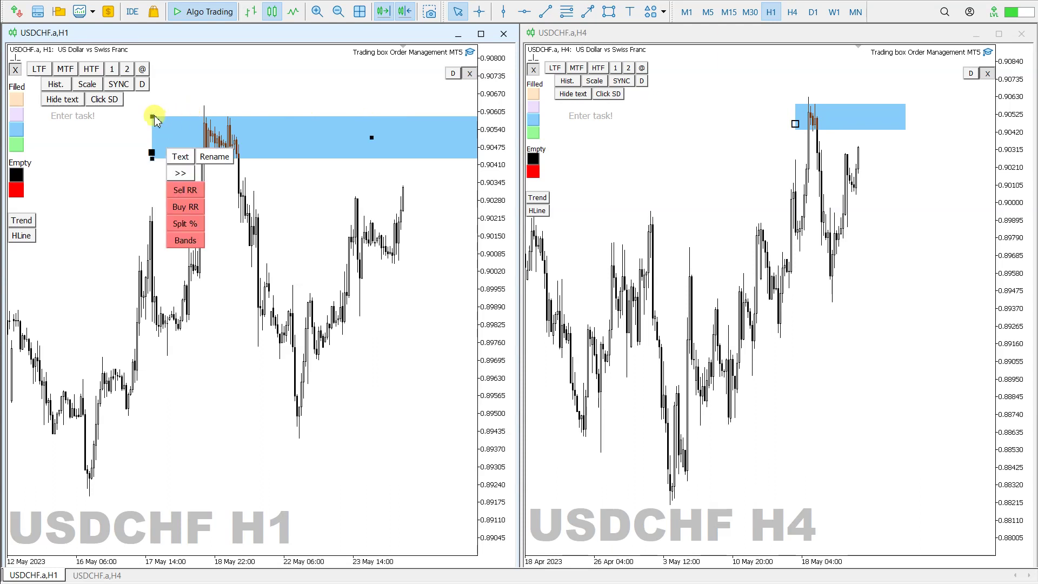
left_click(204, 160)
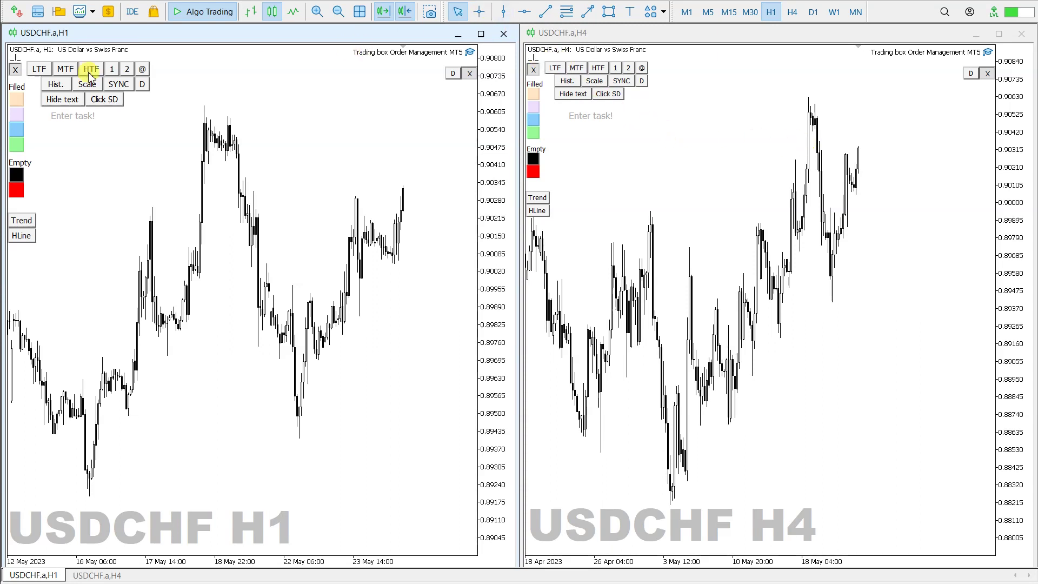
From the H1 Indicator List, open the Trading box Technical analysis MT5 9.84 settings on the Common tab.
right_click(172, 164)
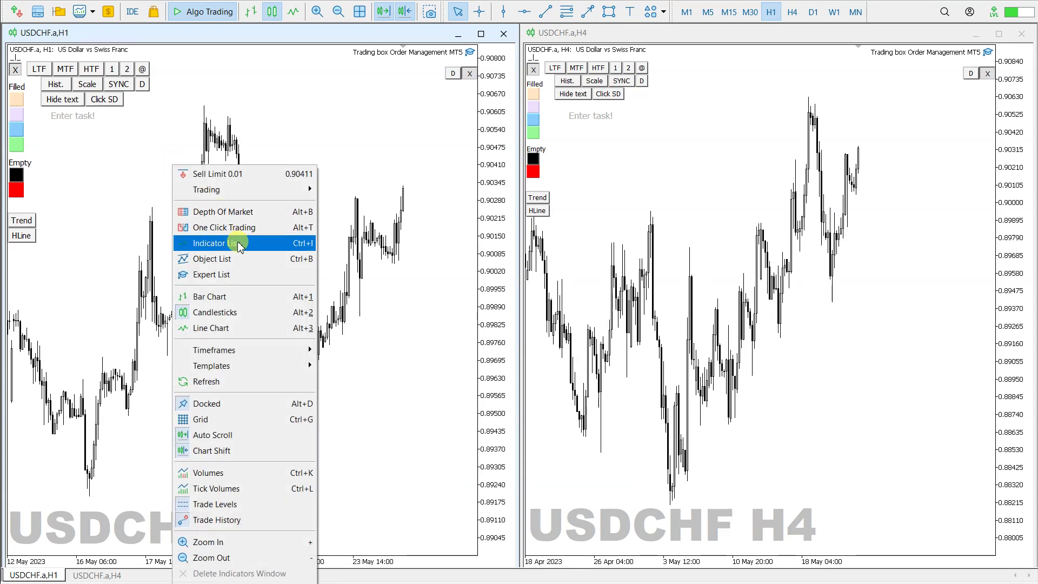
left_click(238, 243)
left_click_drag(368, 7, 201, 145)
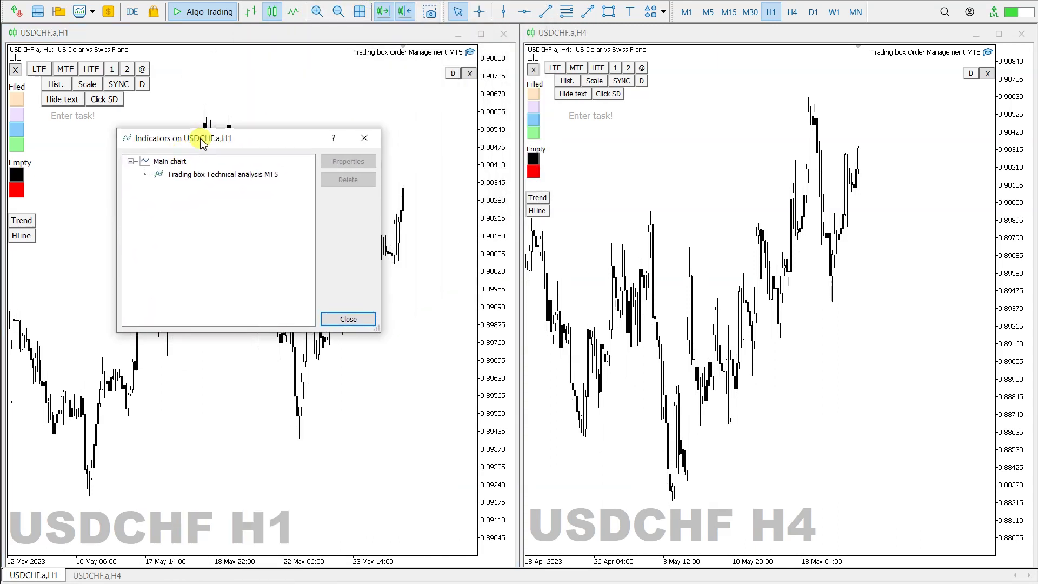
double_click(200, 177)
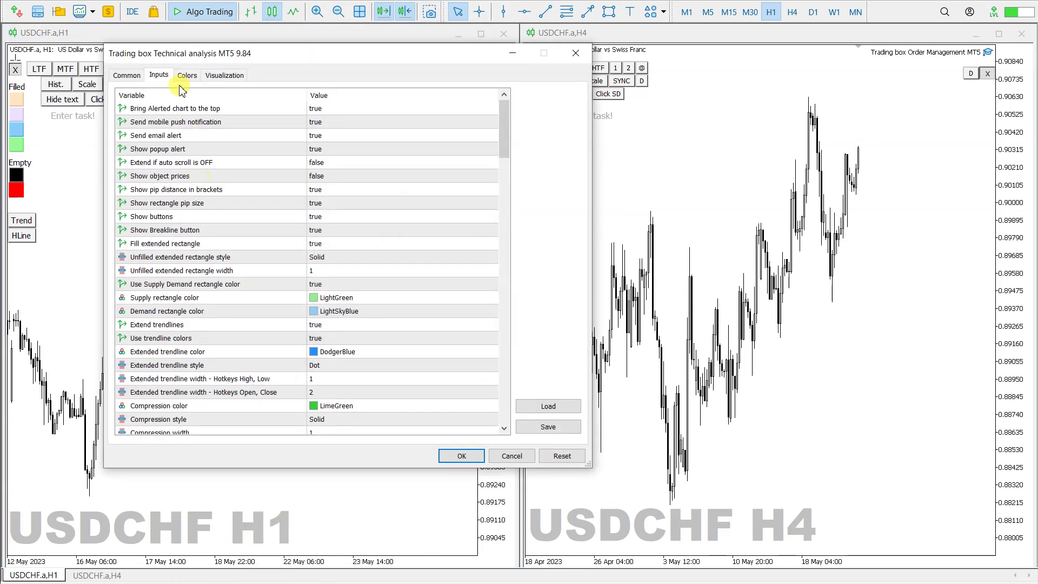
left_click(136, 76)
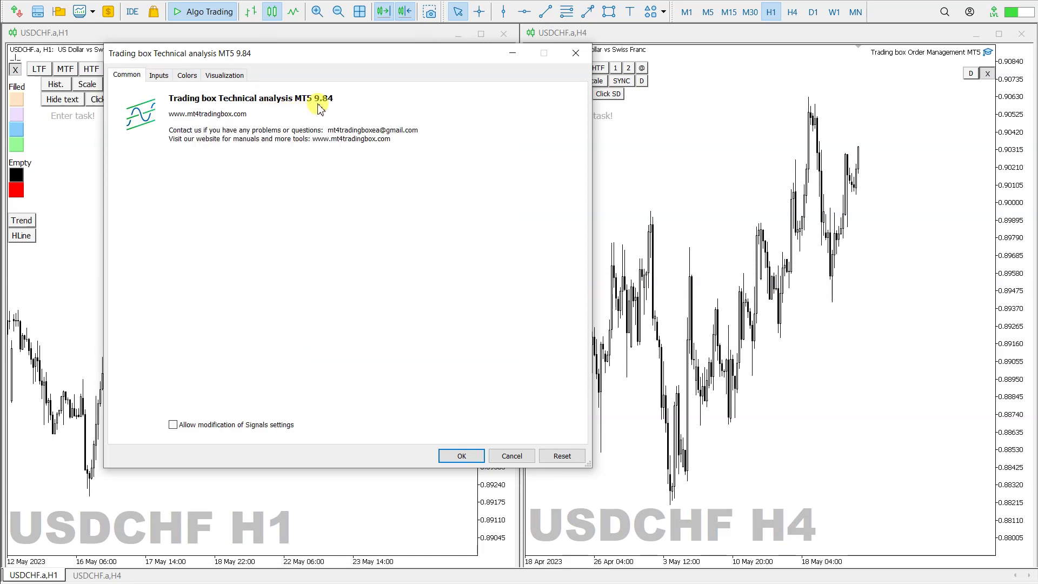